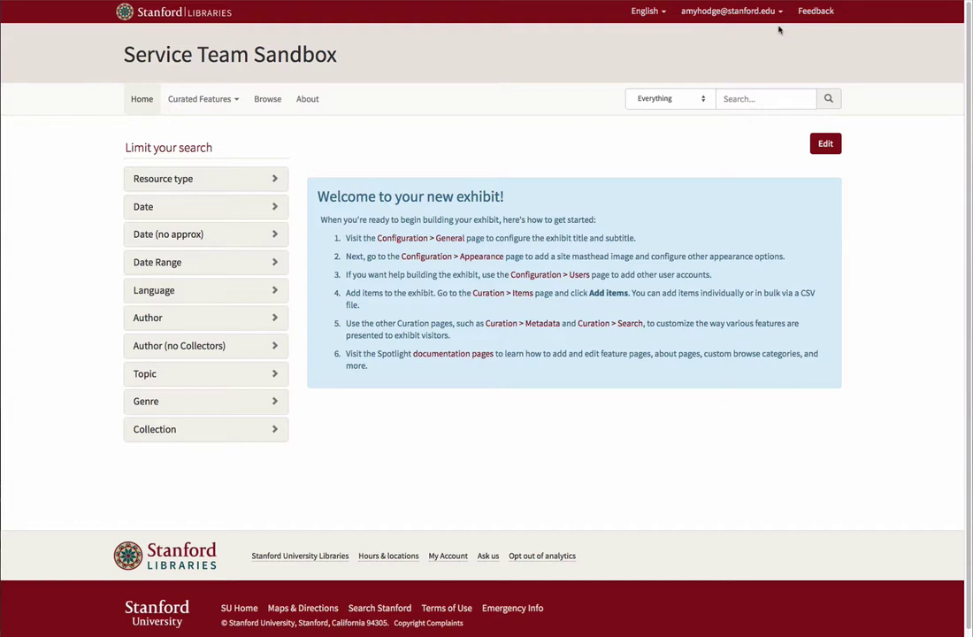
Go to the exhibit dashboard's feature pages and open the second subpage under Service Team for editing.
{"action": "left_click", "coordinate": [753, 37]}
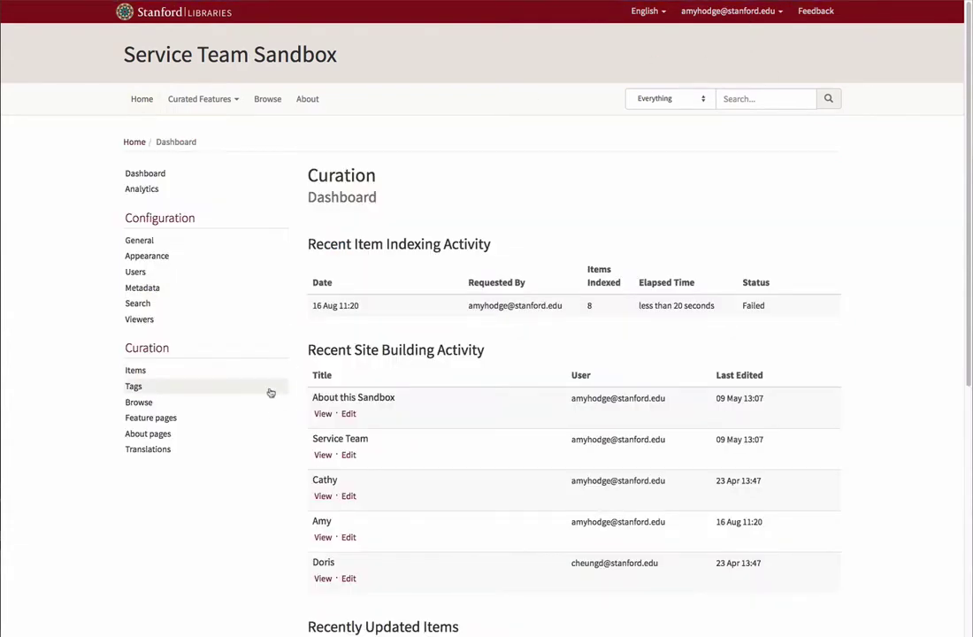
{"action": "left_click", "coordinate": [273, 417]}
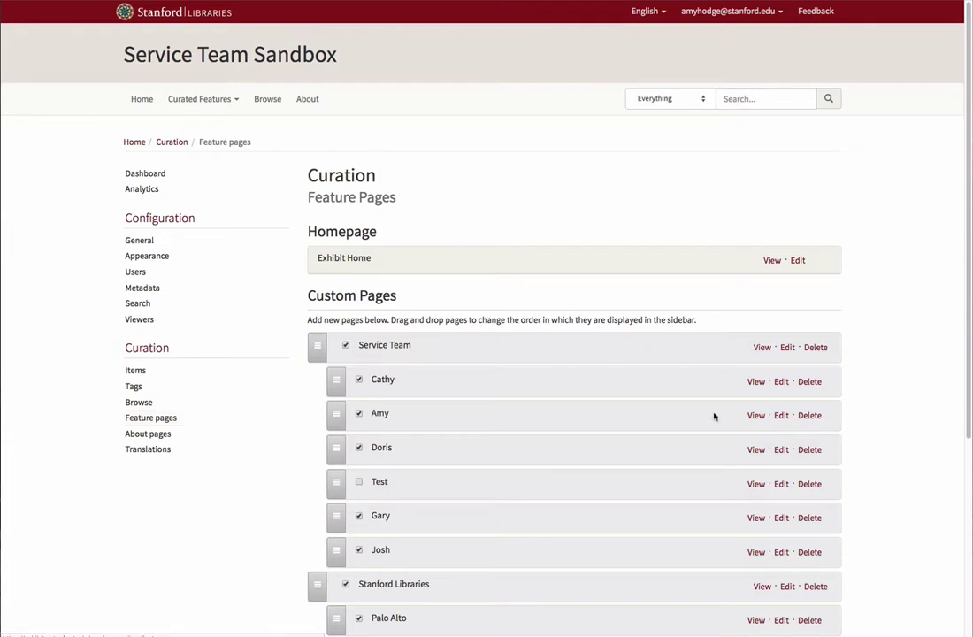
{"action": "left_click", "coordinate": [779, 415]}
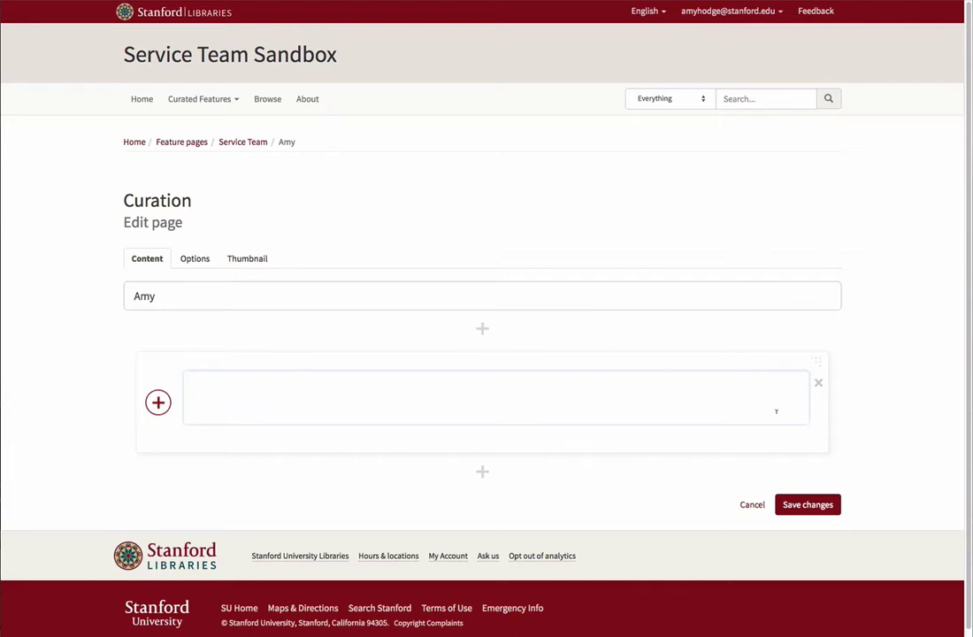
Insert an Item Row widget into the page's empty content block.
{"action": "left_click", "coordinate": [157, 402]}
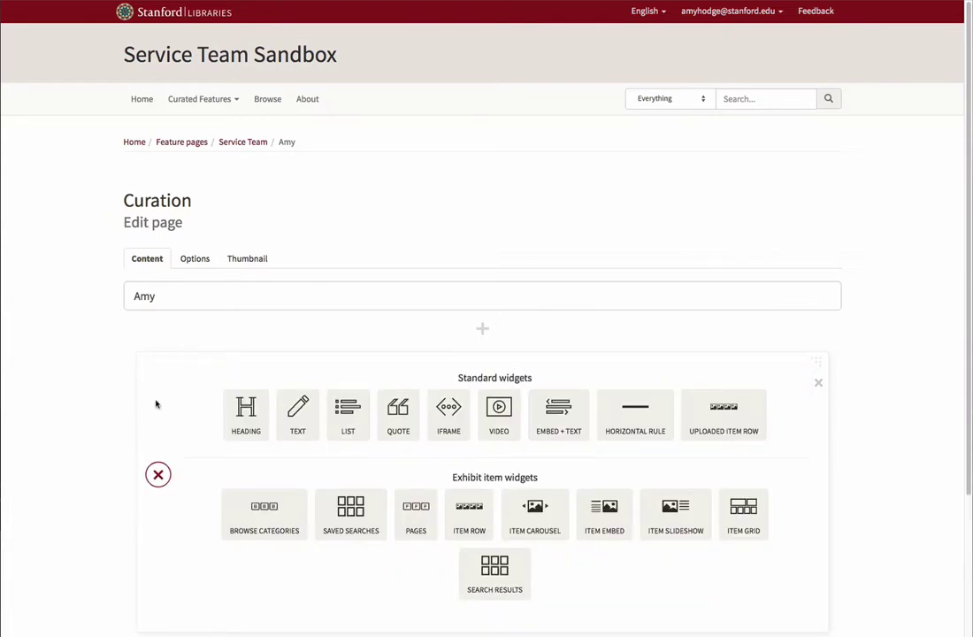
{"action": "left_click", "coordinate": [482, 523]}
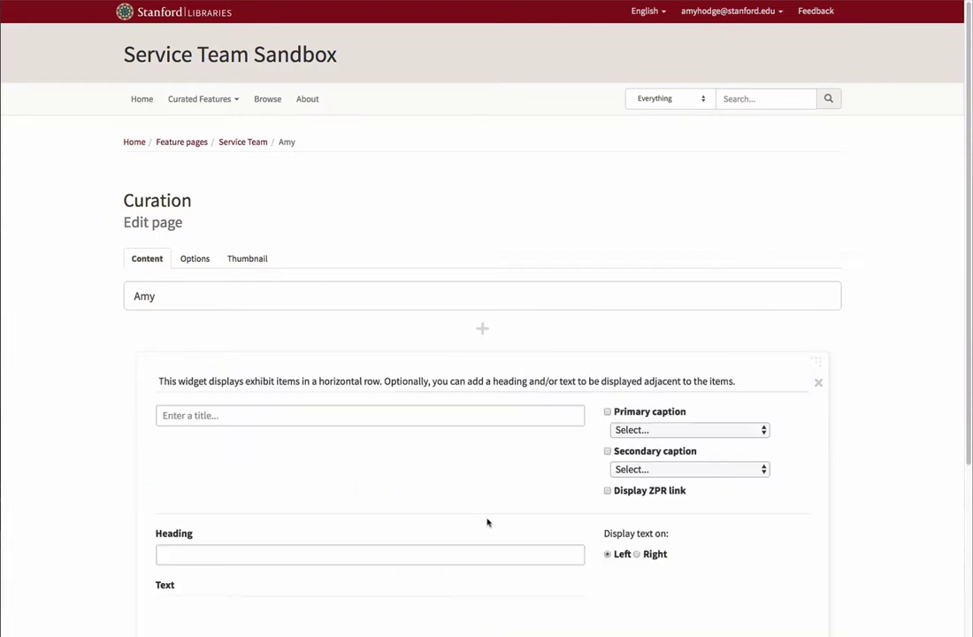
{"action": "scroll", "coordinate": [889, 478], "scroll_direction": "down", "scroll_amount": 3}
{"action": "scroll", "coordinate": [892, 480], "scroll_direction": "down", "scroll_amount": 1}
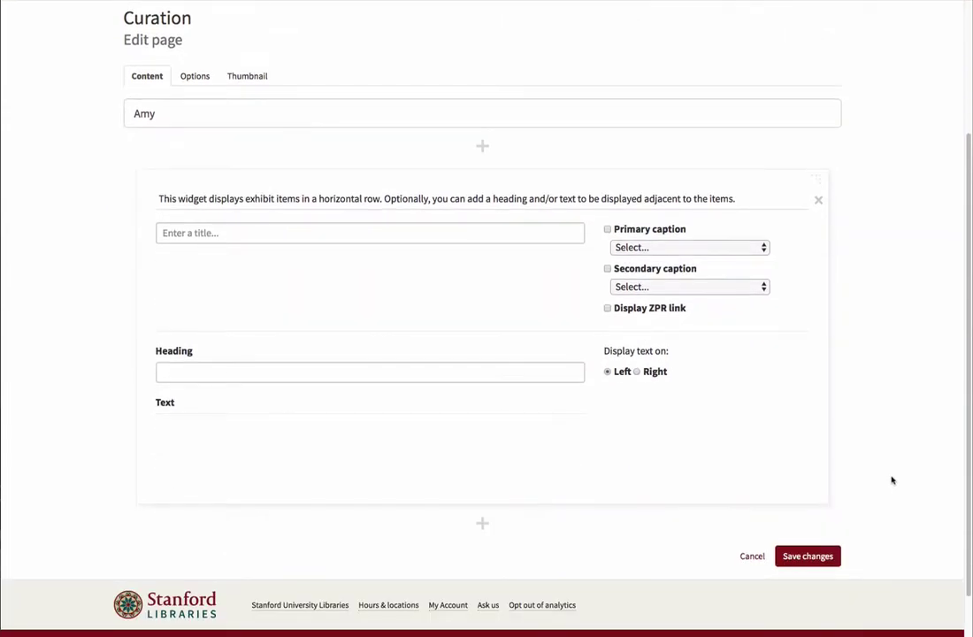
Add the Analysis - Steriod Spectra (Helsinki), [Butsuhanga Edo Meijiki] and Nihon sankei no hitotsu Itsukushima Jinja no zu items to the item row.
{"action": "left_click", "coordinate": [299, 228]}
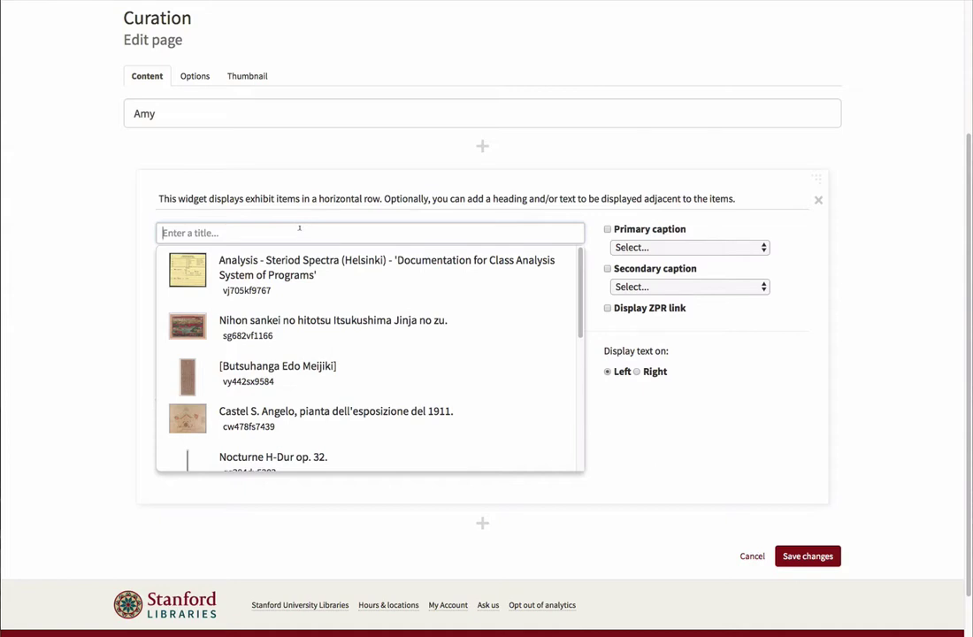
{"action": "left_click", "coordinate": [301, 266]}
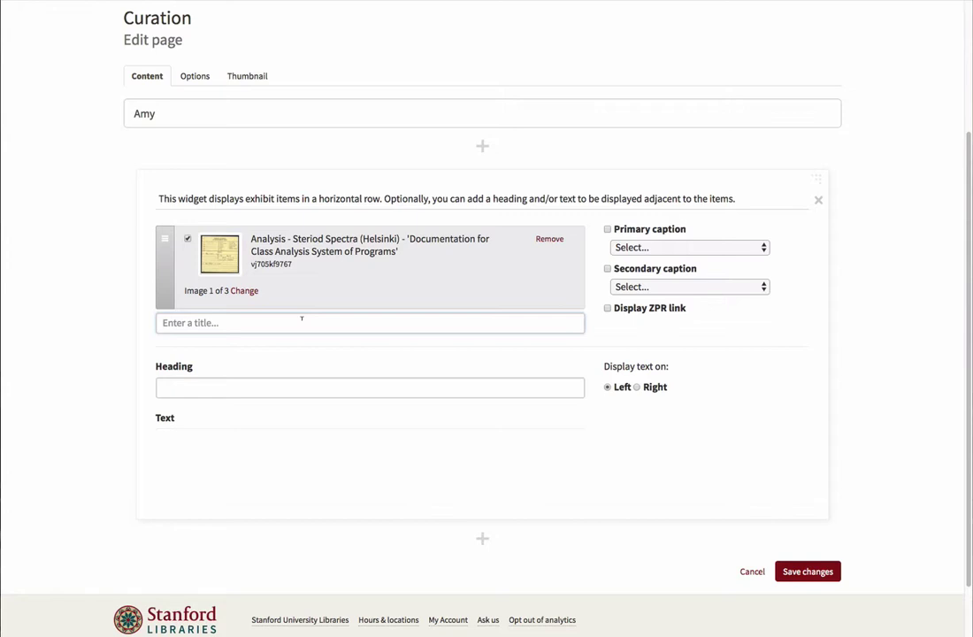
{"action": "type", "text": "but"}
{"action": "left_click", "coordinate": [297, 356]}
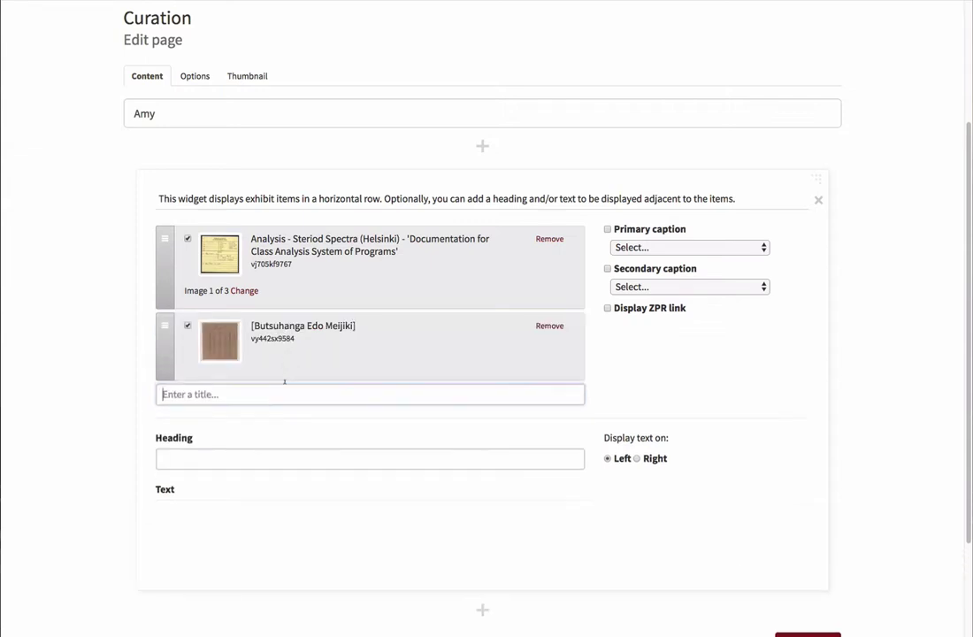
{"action": "type", "text": "nih"}
{"action": "left_click", "coordinate": [278, 423]}
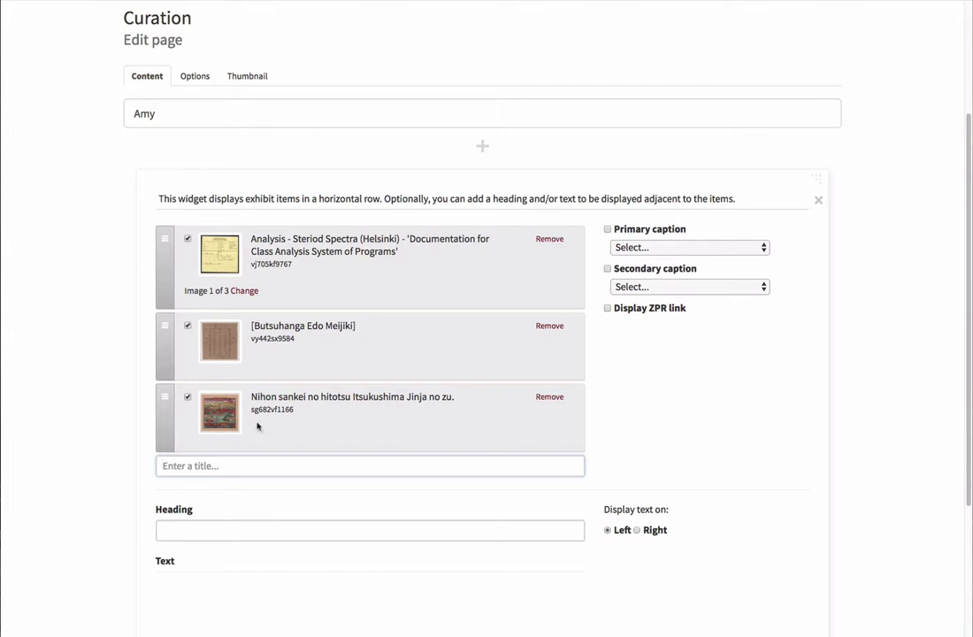
Move the Nihon sankei item above [Butsuhanga Edo Meijiki] in the item row and save the page.
{"action": "left_click_drag", "start_coordinate": [167, 404], "coordinate": [168, 329]}
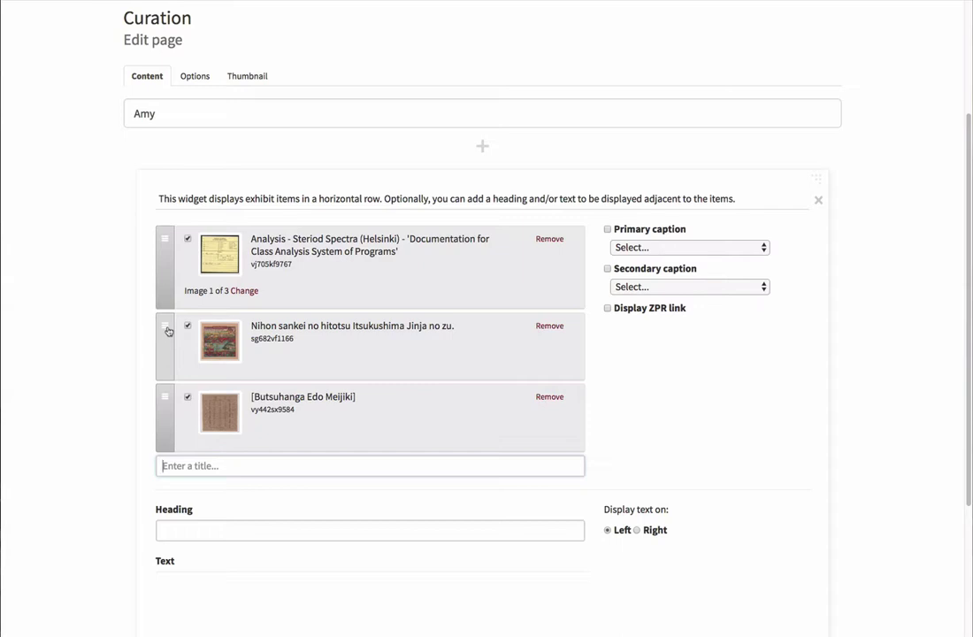
{"action": "scroll", "coordinate": [759, 517], "scroll_direction": "down", "scroll_amount": 4}
{"action": "left_click", "coordinate": [795, 545]}
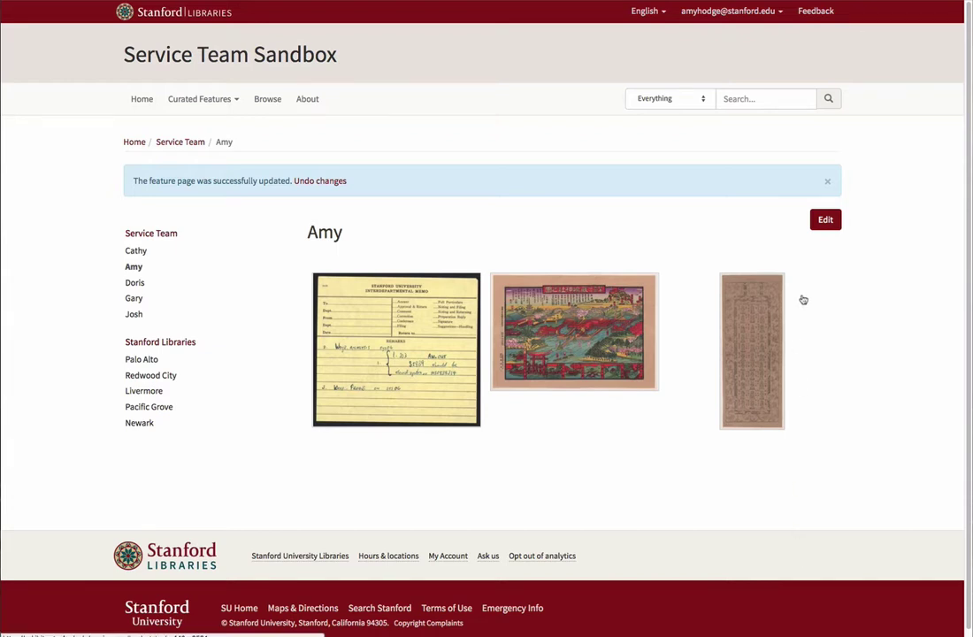
Reopen the page for editing, give the item row the heading "sample heading" and a Lorem ipsum paragraph as text, and save.
{"action": "left_click", "coordinate": [824, 220]}
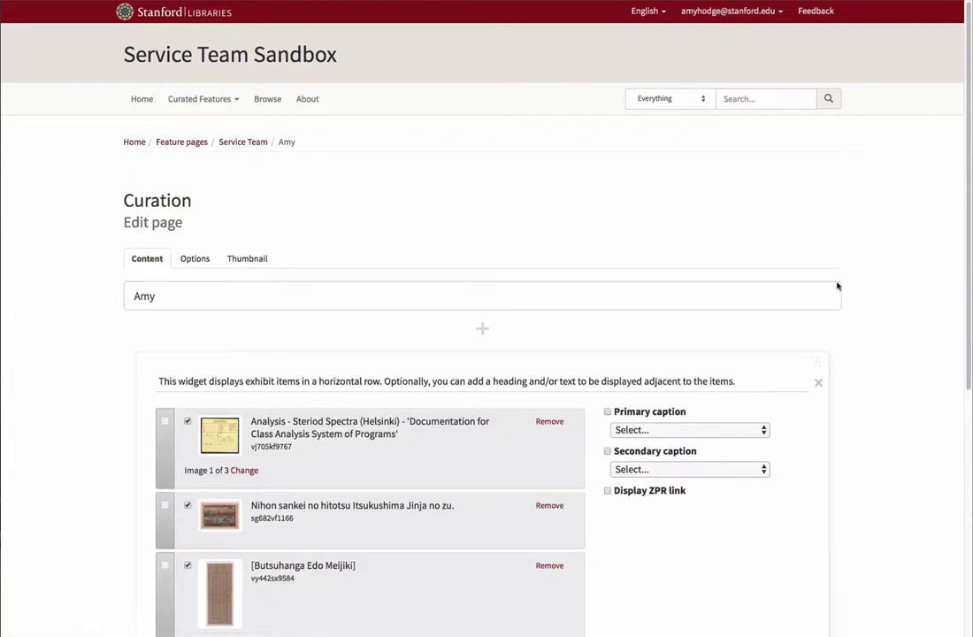
{"action": "scroll", "coordinate": [847, 320], "scroll_direction": "down", "scroll_amount": 5}
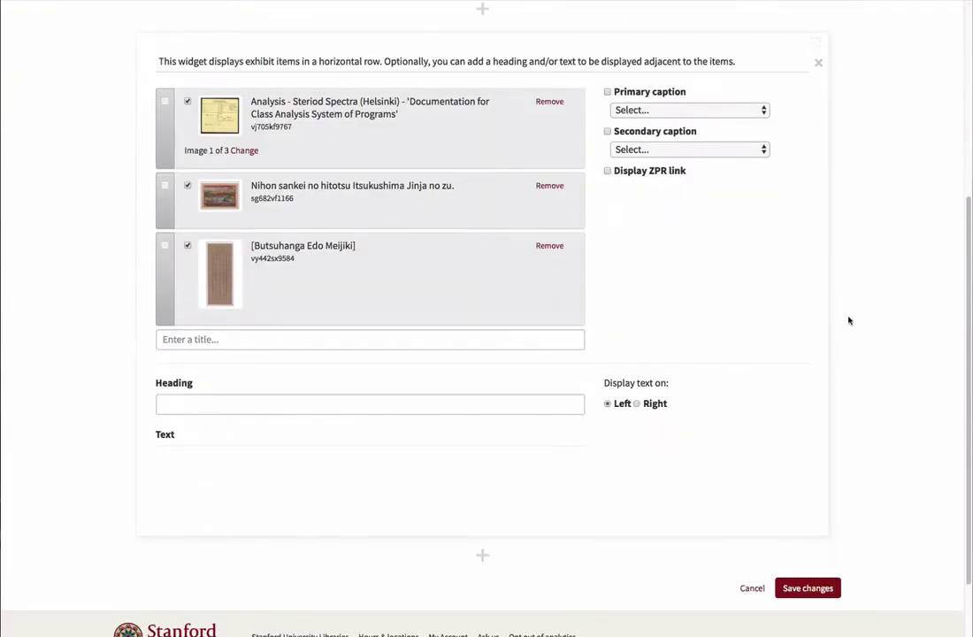
{"action": "left_click", "coordinate": [509, 403]}
{"action": "type", "text": "sample hea"}
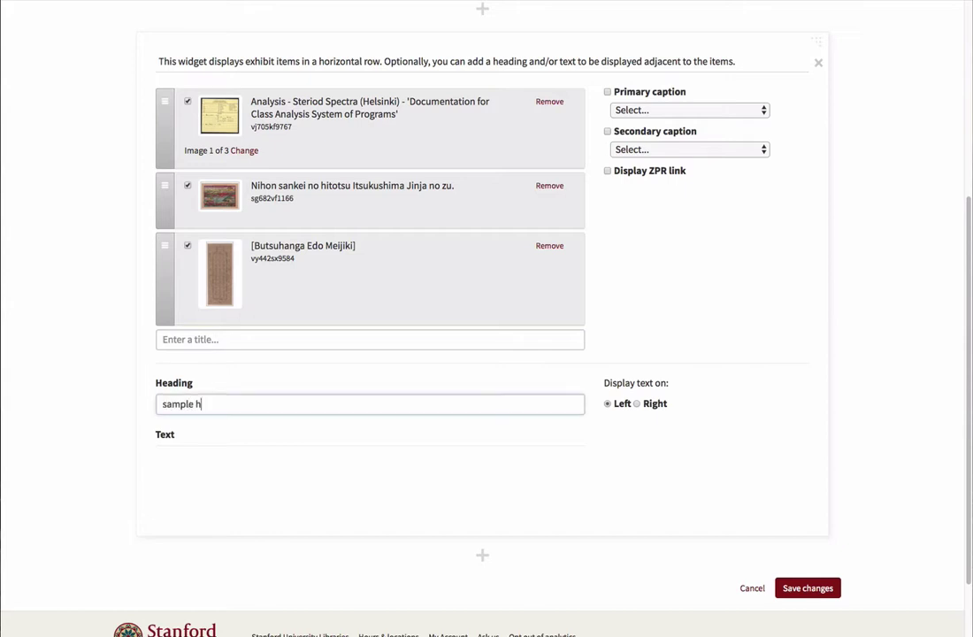
{"action": "type", "text": "ding"}
{"action": "left_click", "coordinate": [429, 459]}
{"action": "type", "text": "Lorem ipsum dolor sit amet, consectetur adipiscing elit. Vestibulum rhoncus eget felis non congue. Vestibulum posuere sem et volutpat scelerisque. Sed consectetur risus eu est tempor sollicitudin. Maecenas hendrerit elit lobortis dui cursus posuere. In eu venenatis dui. Fusce malesuada, sem at convallis consequat, nulla libero tincidunt erat, eget molestie massa tortor quis sem. Proin id sem elementum, dignissim nibh vel, tempus magna. Ut interdum volutpat nisl, at consequat ante scelerisque ut. Praesent sed aliquet odio. Nam id odio eget eros maximus porta eget non dui. Phasellus eu vulputate neque. In sagittis mi et sem dignissim interdum. In hac habitasse platea dictumst. Aenean bibendum congue mi, sit amet molestie augue congue rhoncus."}
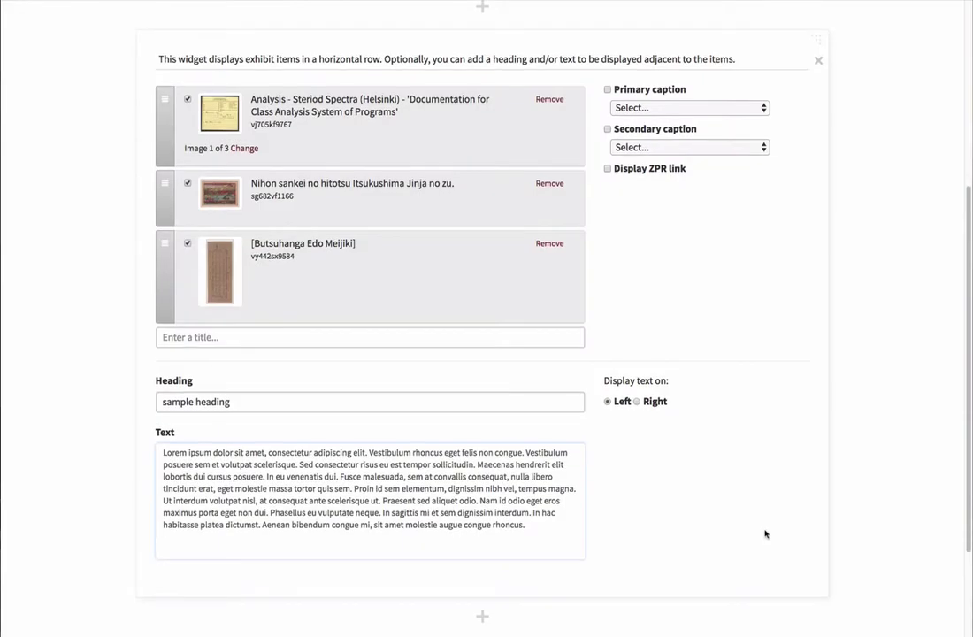
{"action": "scroll", "coordinate": [764, 529], "scroll_direction": "down", "scroll_amount": 2}
{"action": "left_click", "coordinate": [794, 570]}
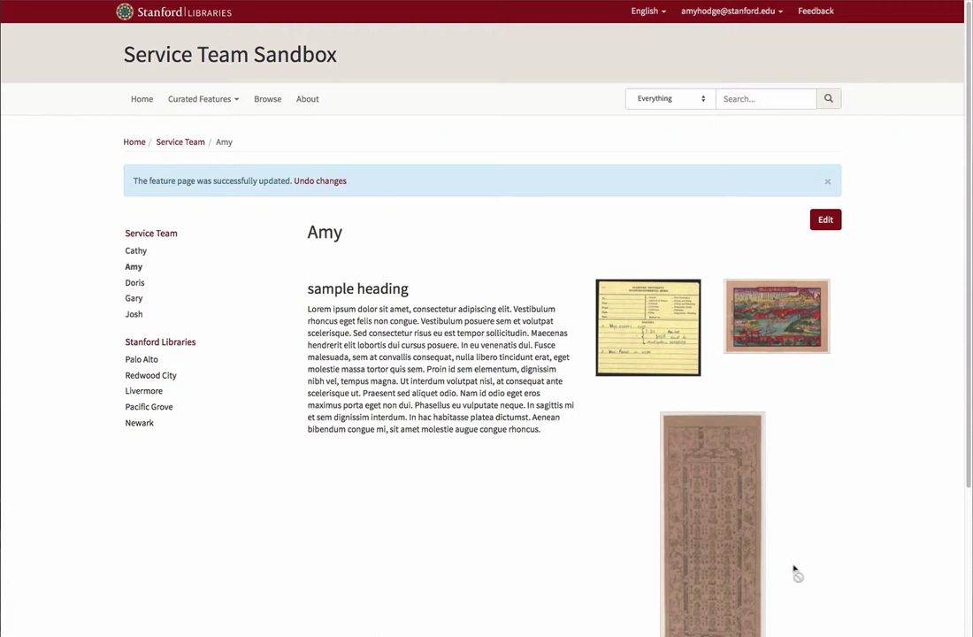
Edit the page again, copy the item row's Lorem ipsum text, and clear both its heading and text.
{"action": "left_click", "coordinate": [824, 220]}
{"action": "scroll", "coordinate": [822, 222], "scroll_direction": "down", "scroll_amount": 5}
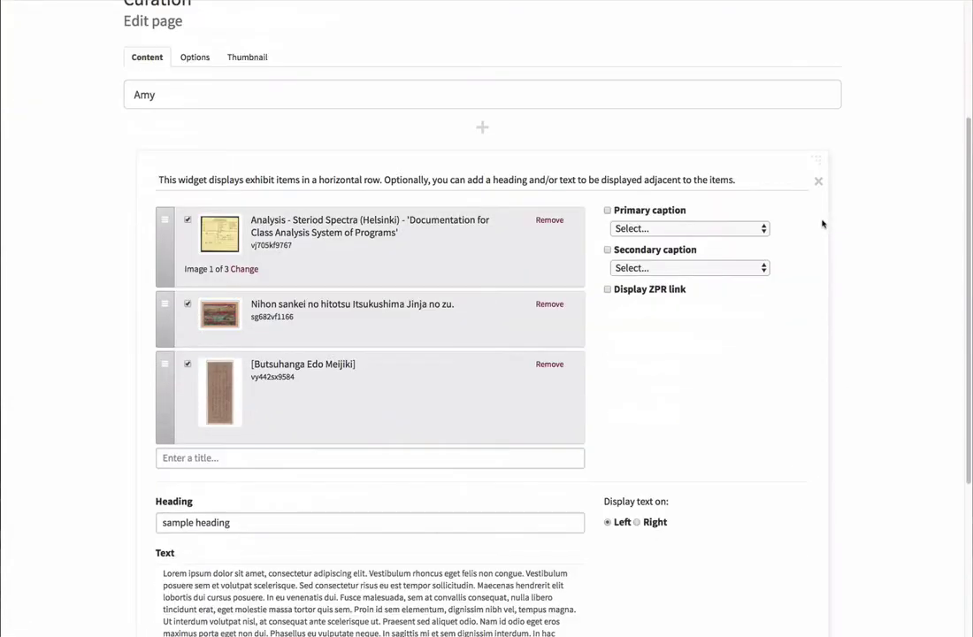
{"action": "left_click_drag", "start_coordinate": [266, 441], "coordinate": [130, 442]}
{"action": "key", "text": "BackSpace"}
{"action": "left_click", "coordinate": [306, 495]}
{"action": "key", "text": "ctrl+a"}
{"action": "key", "text": "ctrl+c"}
{"action": "key", "text": "BackSpace"}
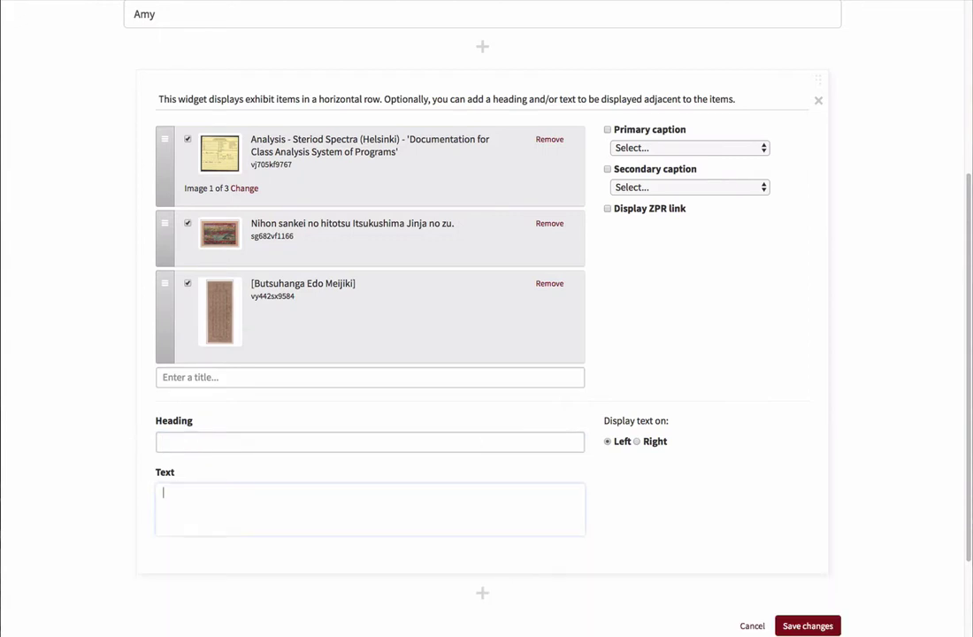
Add a Heading widget above the item row with the text "sample header".
{"action": "scroll", "coordinate": [758, 521], "scroll_direction": "up", "scroll_amount": 5}
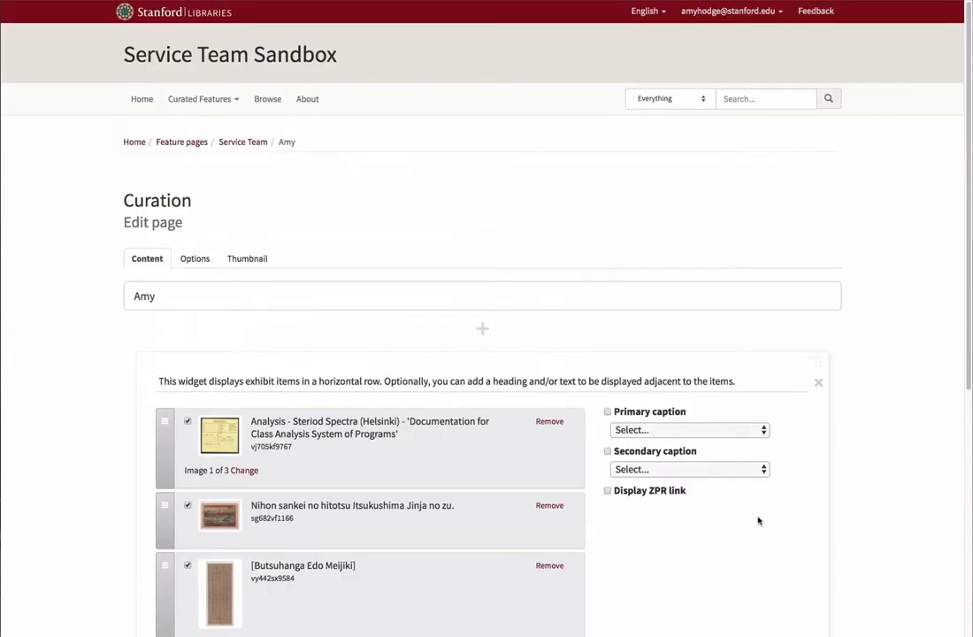
{"action": "left_click", "coordinate": [482, 328]}
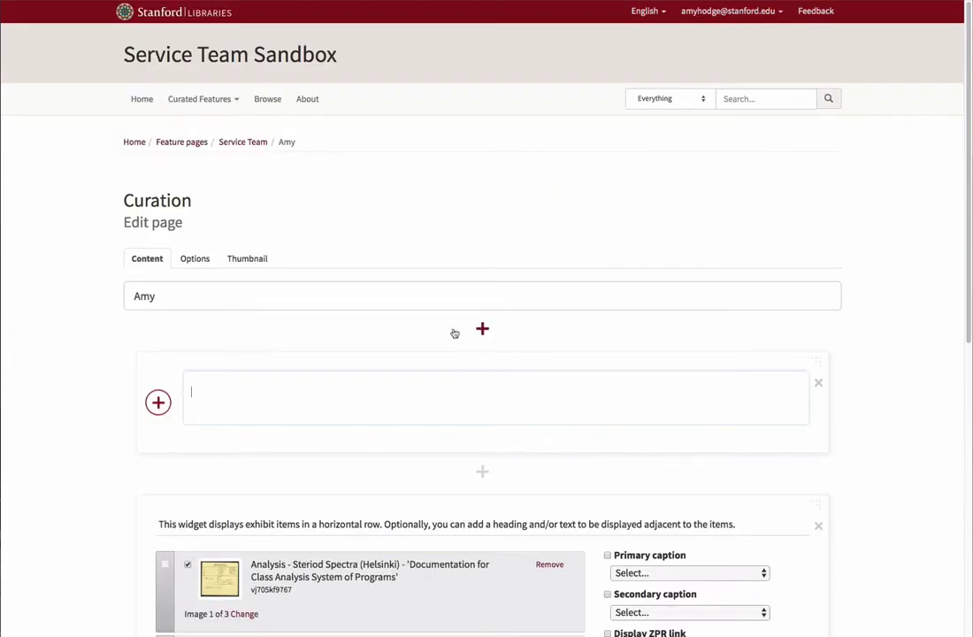
{"action": "left_click", "coordinate": [158, 402]}
{"action": "left_click", "coordinate": [243, 405]}
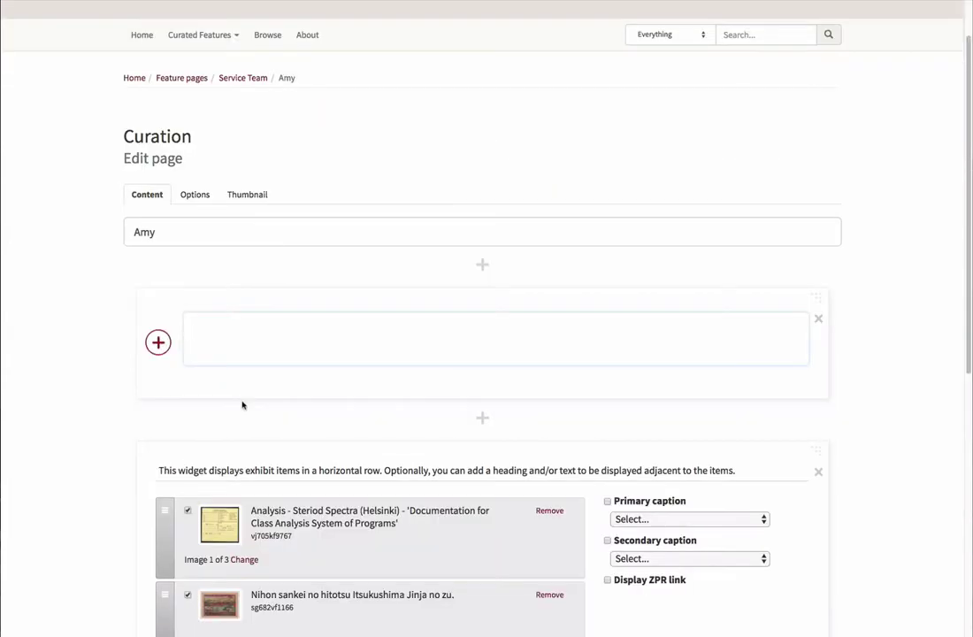
{"action": "type", "text": "sample header"}
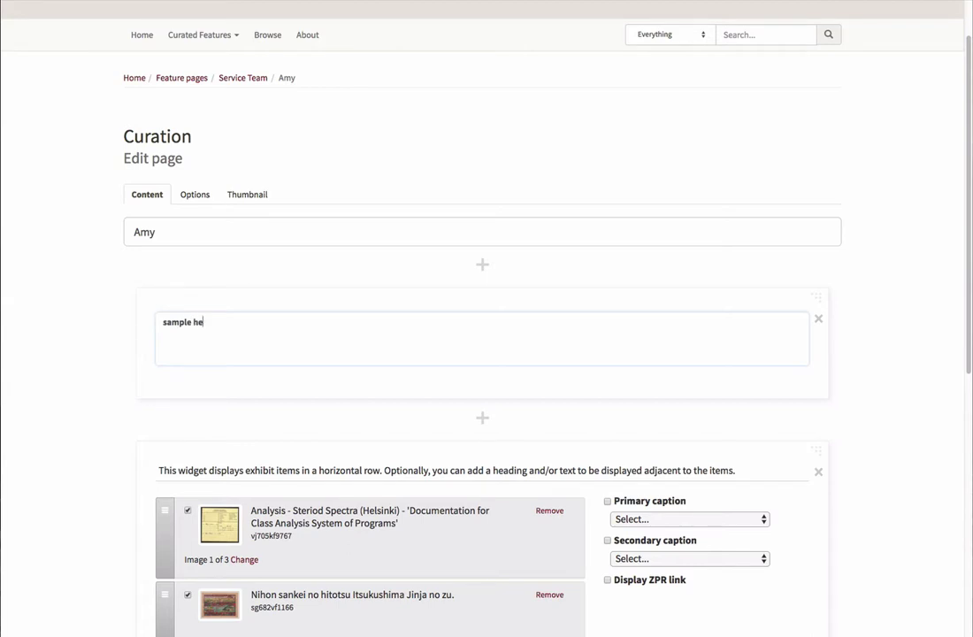
Insert a text block between the heading and the item row, paste the copied Lorem ipsum paragraph into it, and save the page.
{"action": "left_click", "coordinate": [482, 418]}
{"action": "left_click", "coordinate": [158, 491]}
{"action": "left_click", "coordinate": [157, 563]}
{"action": "scroll", "coordinate": [265, 393], "scroll_direction": "down", "scroll_amount": 3}
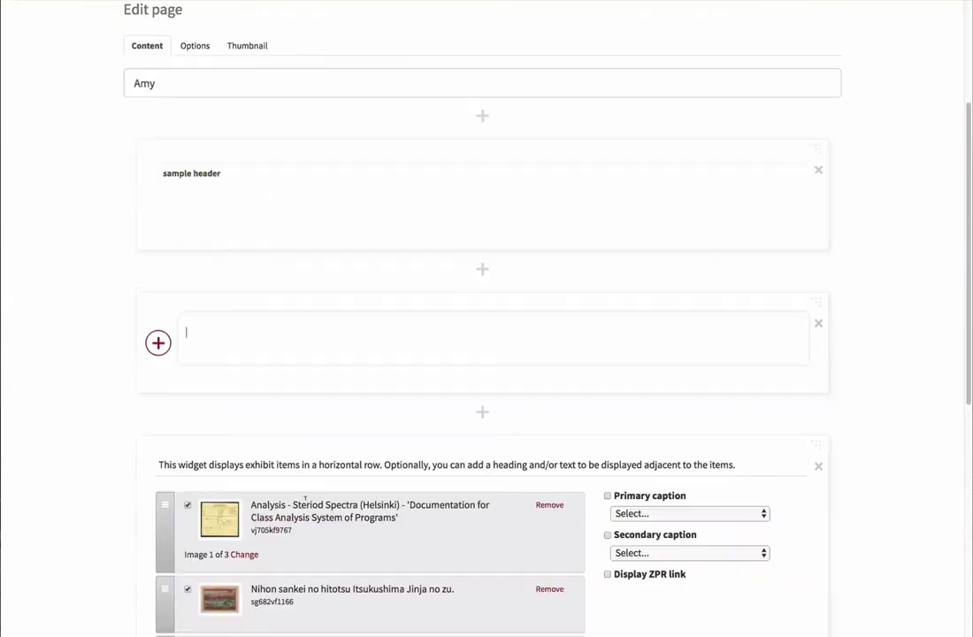
{"action": "key", "text": "ctrl+v"}
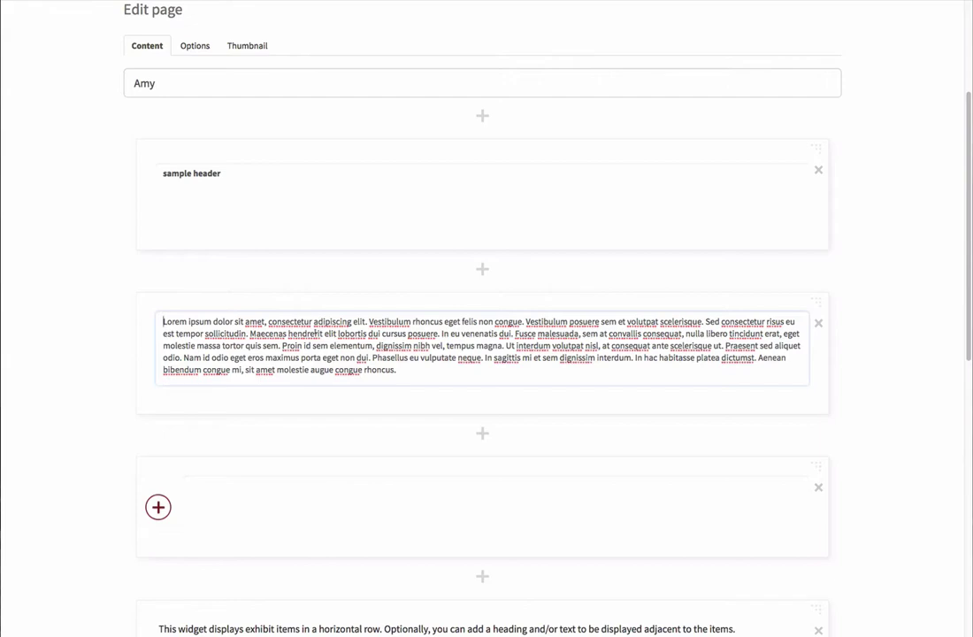
{"action": "scroll", "coordinate": [851, 469], "scroll_direction": "down", "scroll_amount": 7}
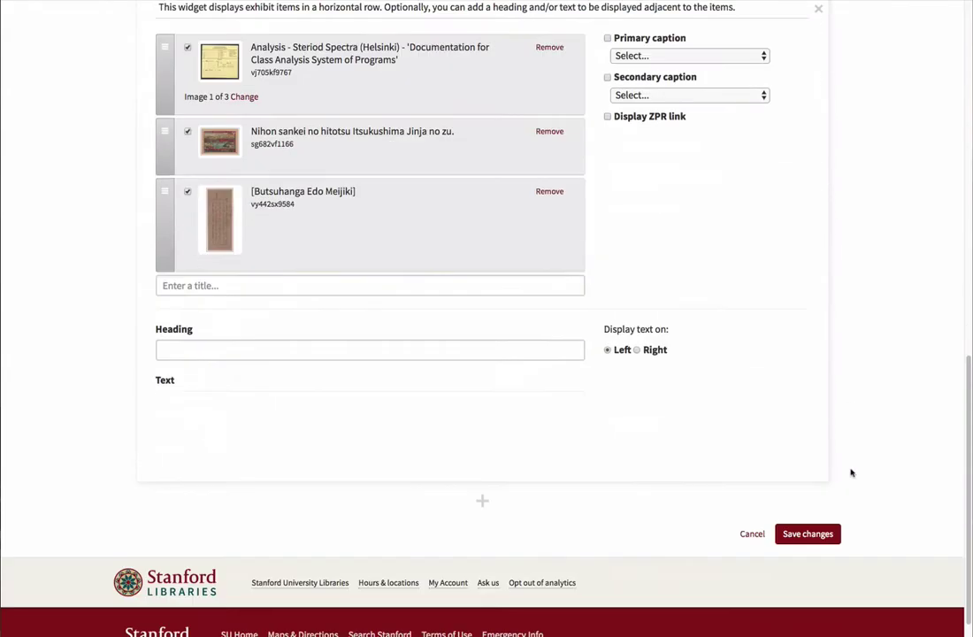
{"action": "left_click", "coordinate": [820, 533]}
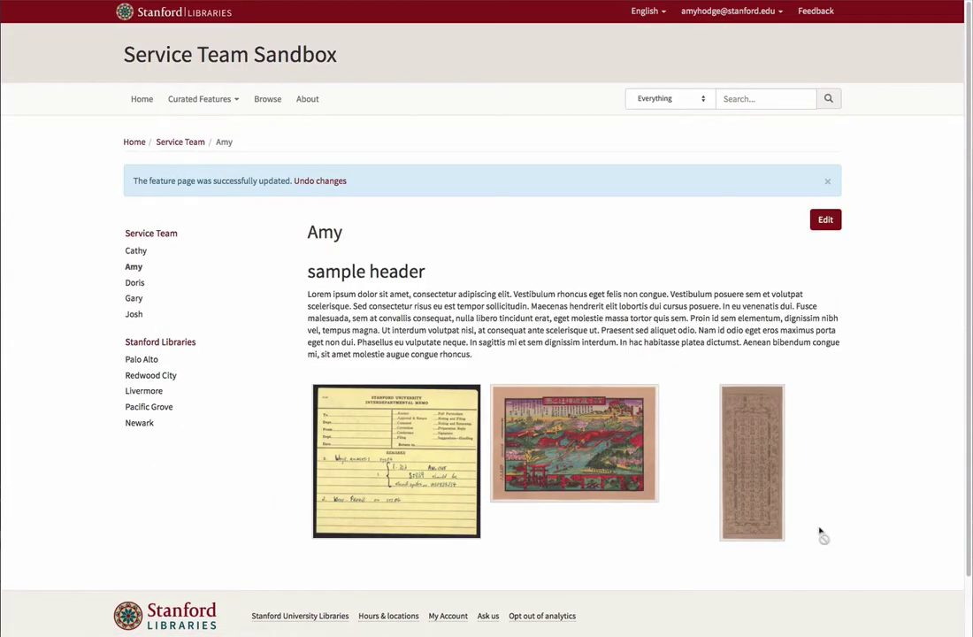
Edit the item row to show Title as primary caption, Date as secondary caption and the ZPR link, and save the page.
{"action": "left_click", "coordinate": [825, 220]}
{"action": "scroll", "coordinate": [856, 322], "scroll_direction": "down", "scroll_amount": 5}
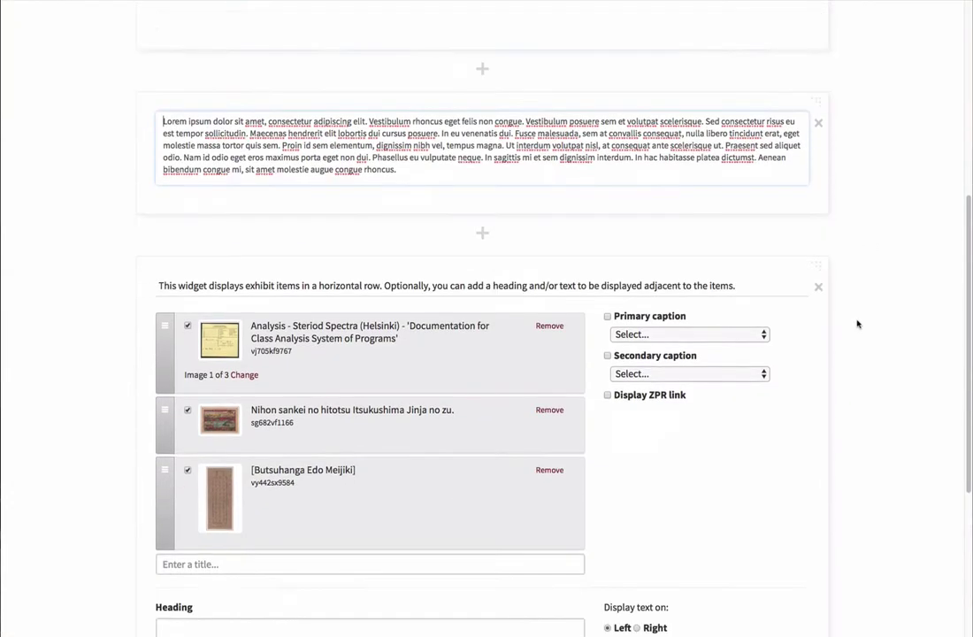
{"action": "scroll", "coordinate": [856, 324], "scroll_direction": "down", "scroll_amount": 3}
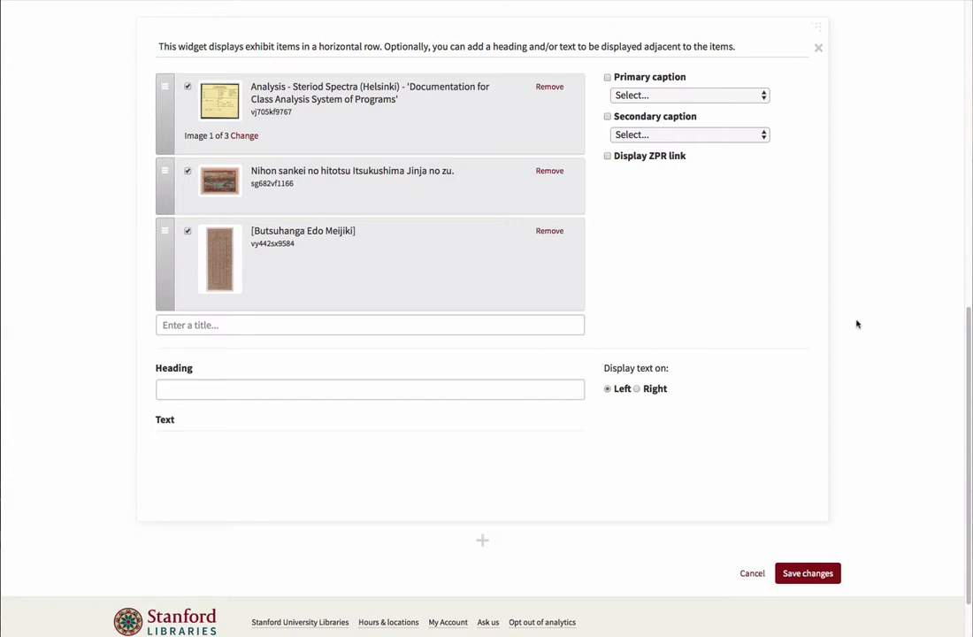
{"action": "left_click", "coordinate": [764, 95]}
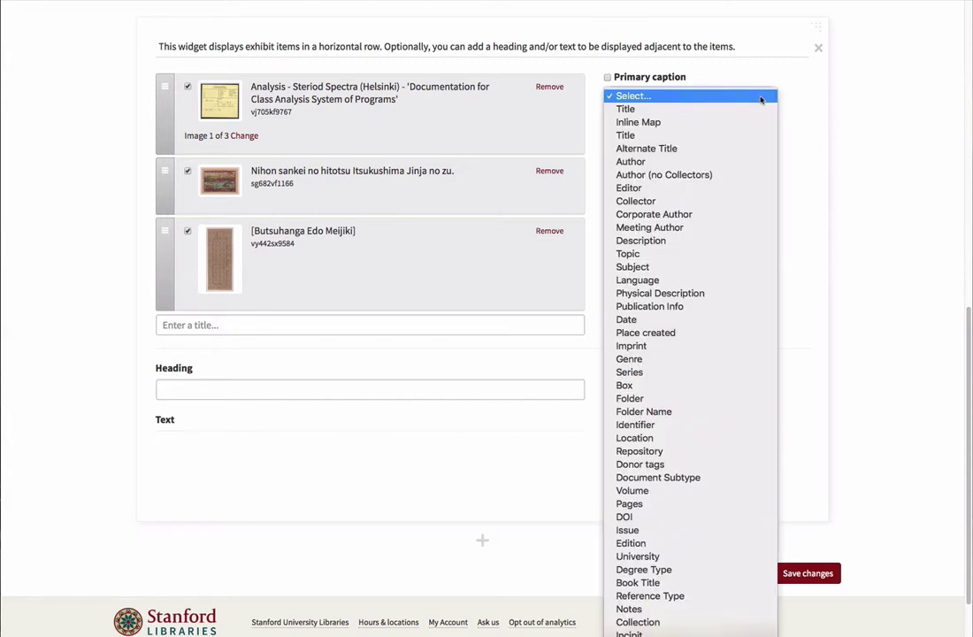
{"action": "left_click", "coordinate": [755, 109]}
{"action": "left_click", "coordinate": [752, 134]}
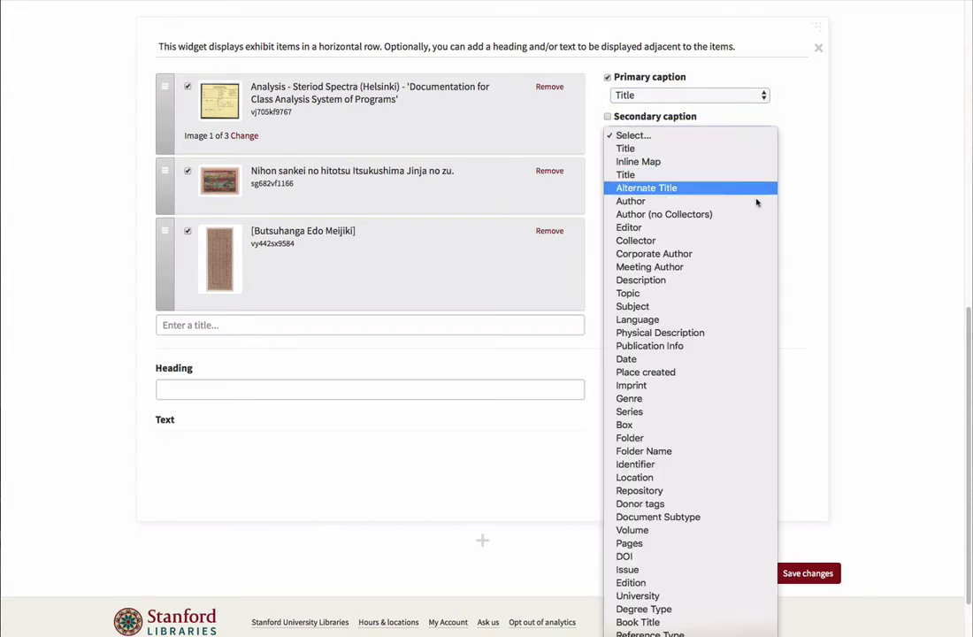
{"action": "left_click", "coordinate": [750, 359]}
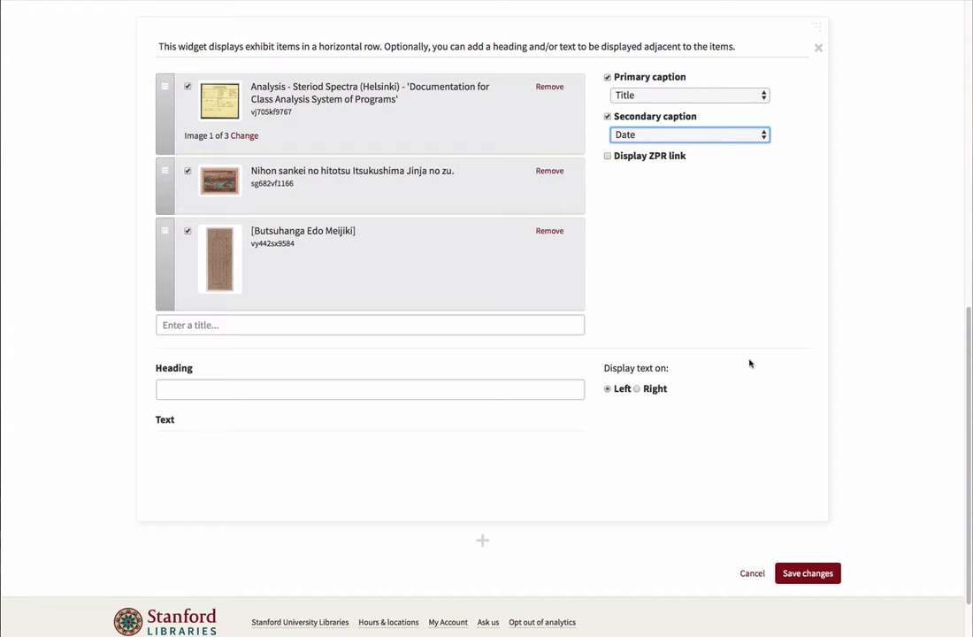
{"action": "left_click", "coordinate": [607, 155]}
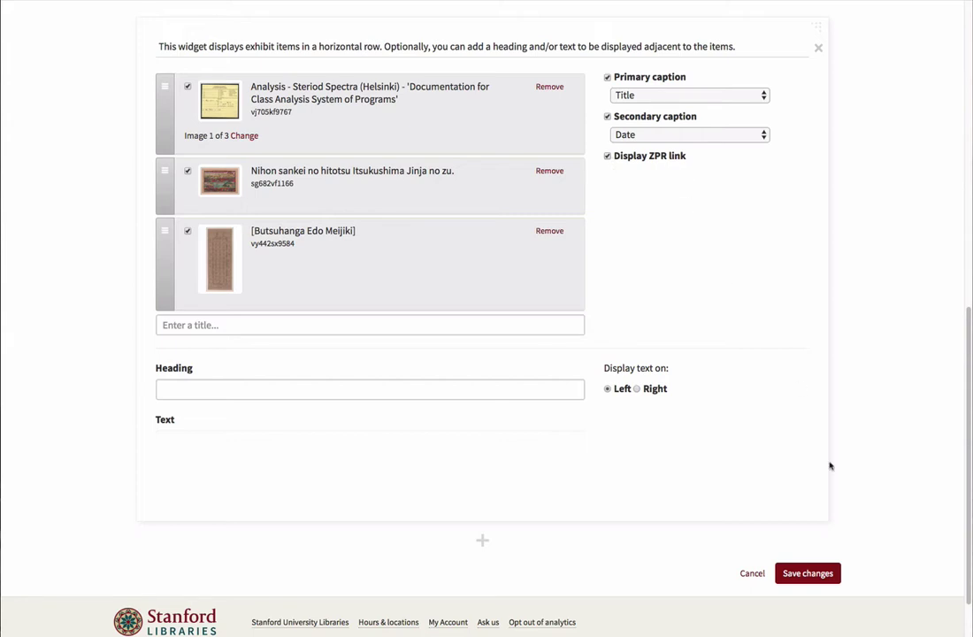
{"action": "left_click", "coordinate": [812, 574]}
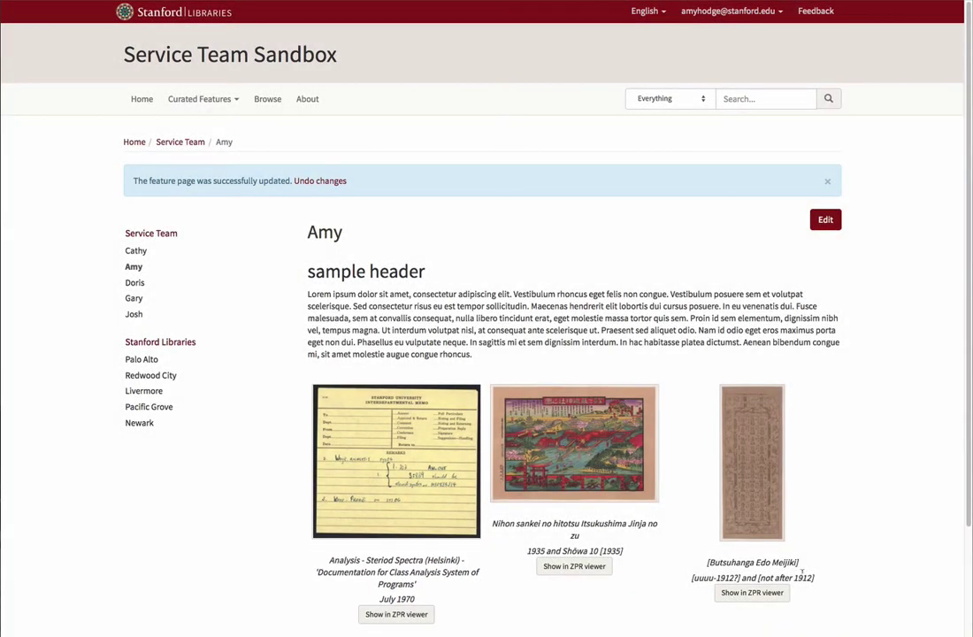
View the [Butsuhanga Edo Meijiki] image in the ZPR viewer, zoom out, and close the viewer.
{"action": "left_click", "coordinate": [764, 591]}
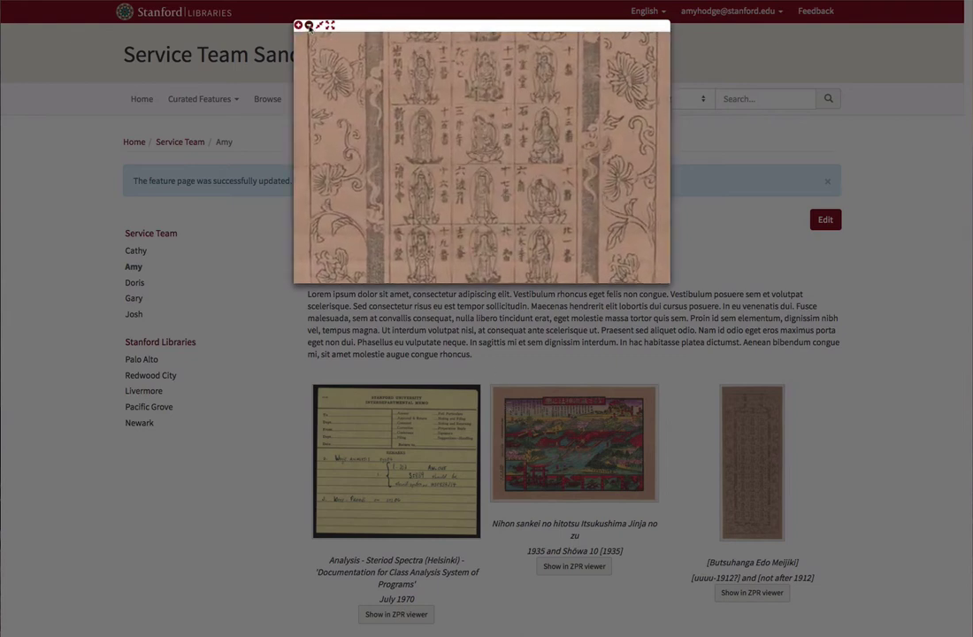
{"action": "left_click", "coordinate": [309, 25]}
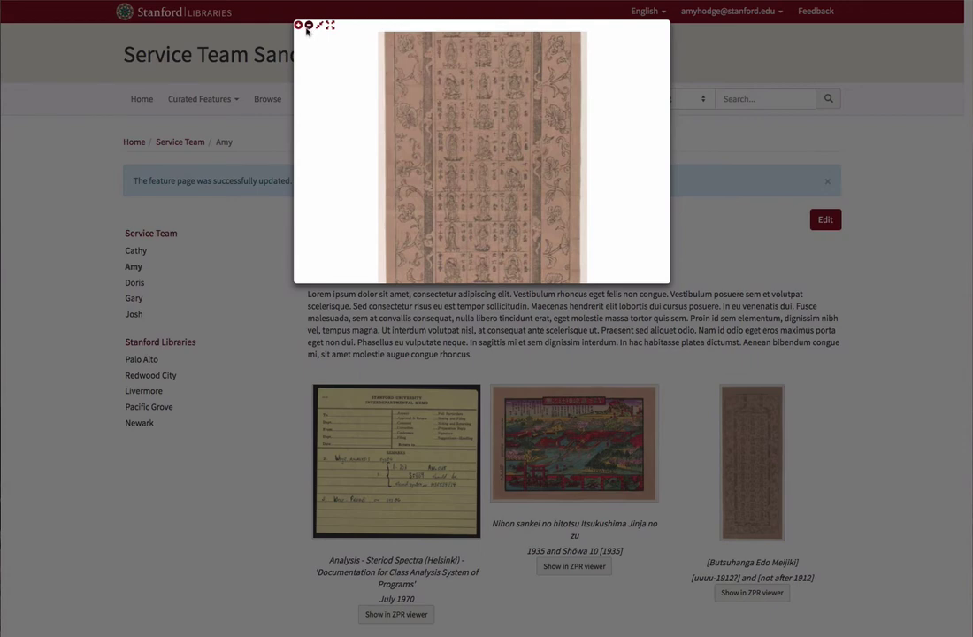
{"action": "left_click", "coordinate": [693, 216]}
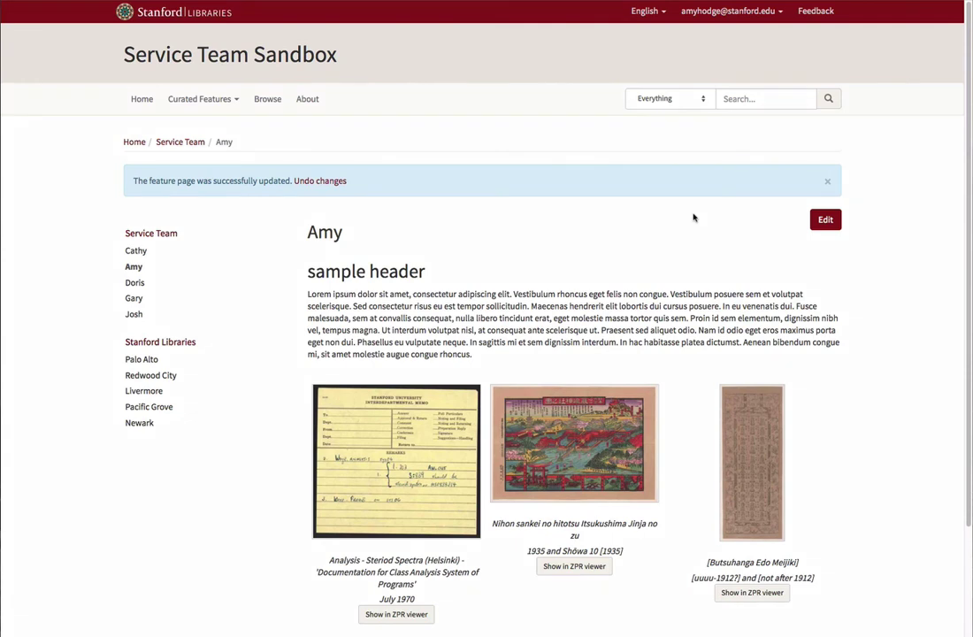